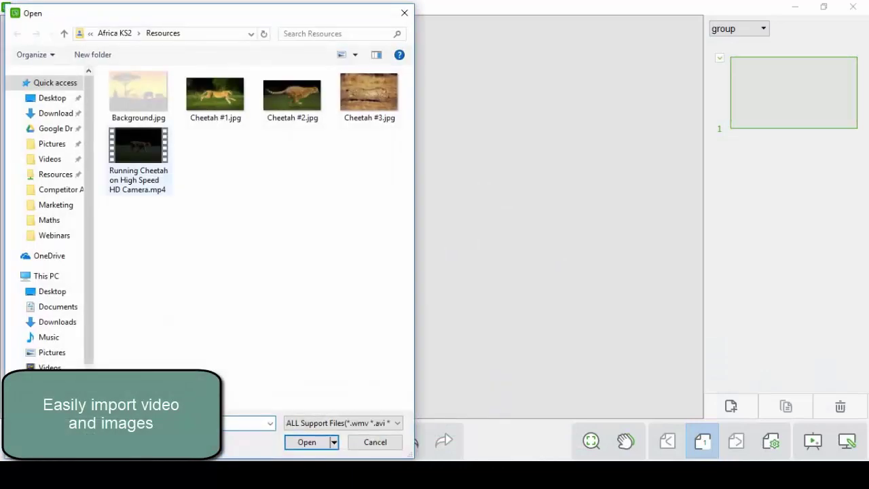
Step: Import Running Cheetah on High Speed HD Camera.mp4 and place the video in the page's upper-left area
{"action": "double_click", "coordinate": [139, 163]}
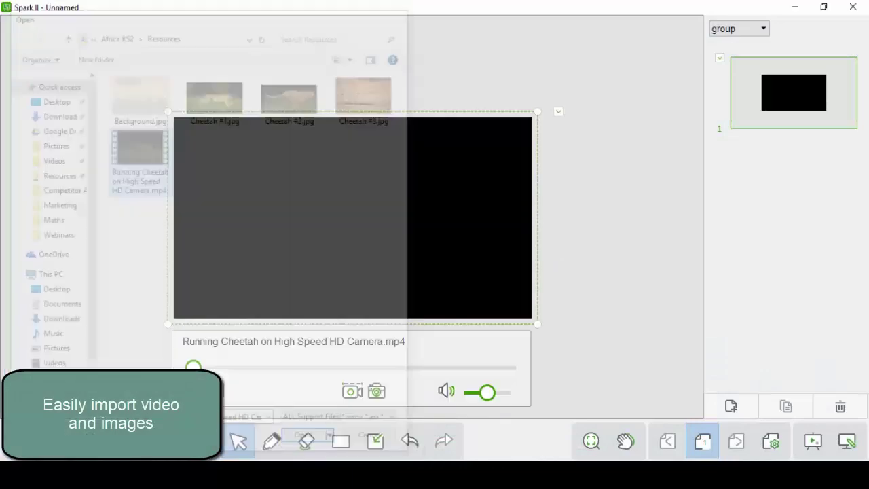
{"action": "left_click_drag", "start_coordinate": [352, 217], "coordinate": [217, 138]}
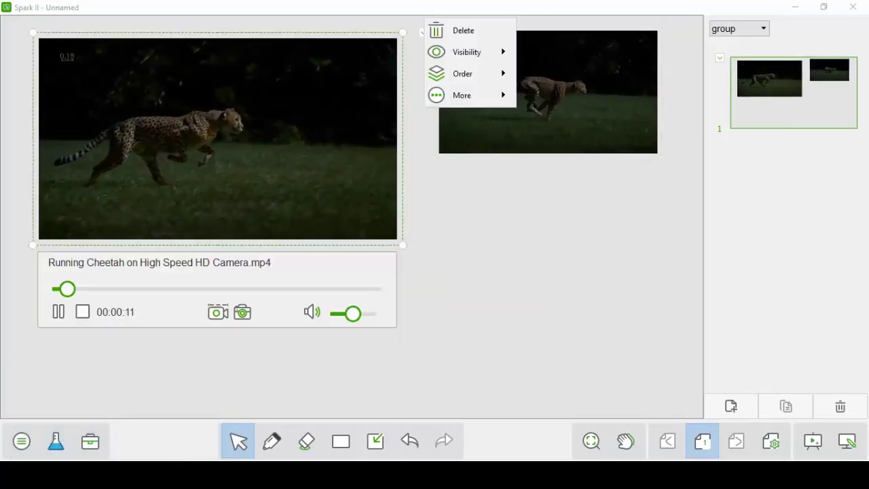
{"action": "key", "text": "Escape"}
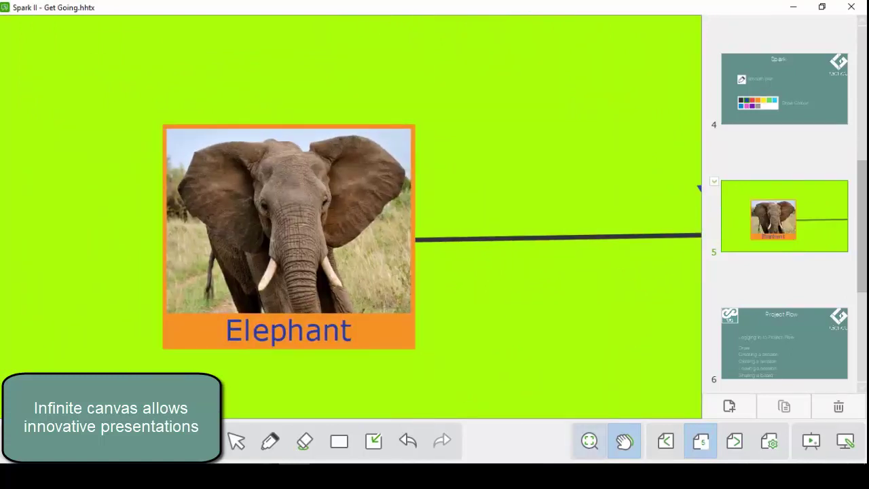
Step: Fit all content of the elephant page into the view
{"action": "left_click", "coordinate": [589, 441]}
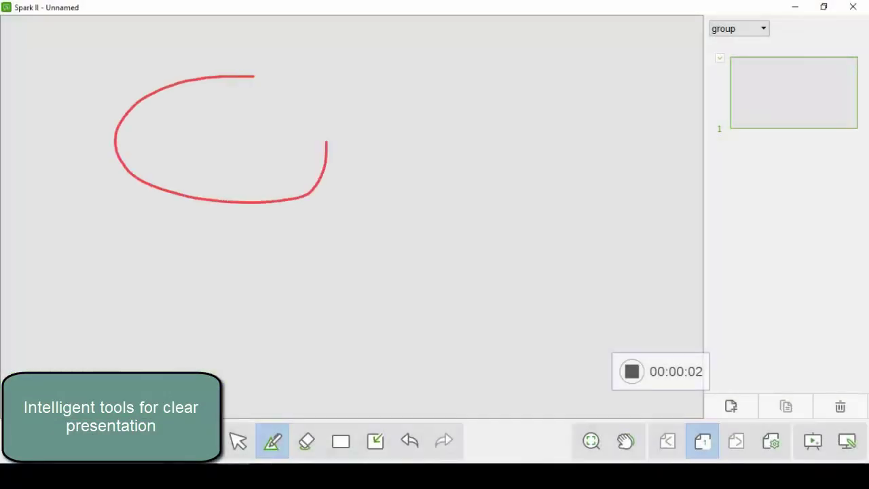
Step: Sketch a red ellipse with the Intelligent Pen and draw an arrow from its lower-right edge
{"action": "left_click_drag", "start_coordinate": [326, 141], "coordinate": [254, 76]}
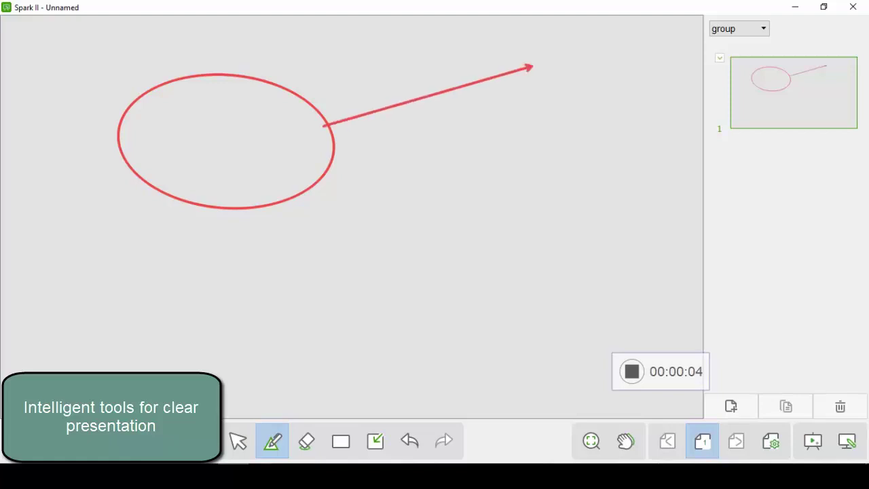
{"action": "left_click_drag", "start_coordinate": [309, 191], "coordinate": [449, 331]}
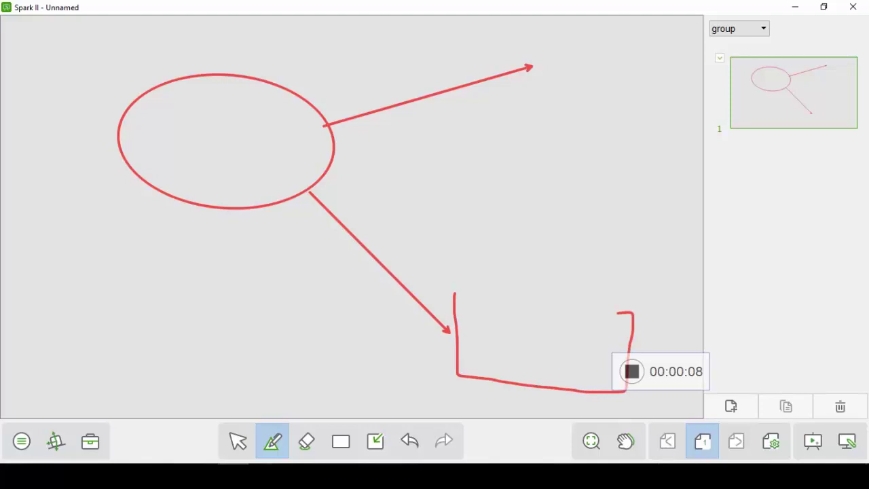
Step: Handwrite "topic" with the text recognition pen and enlarge the resulting text to size 63
{"action": "left_click", "coordinate": [272, 441]}
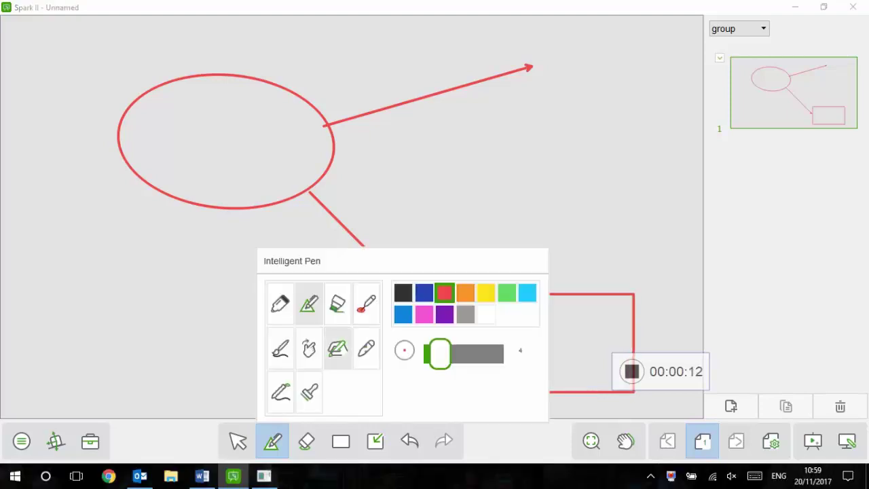
{"action": "left_click", "coordinate": [338, 348]}
{"action": "left_click_drag", "start_coordinate": [430, 198], "coordinate": [451, 164]}
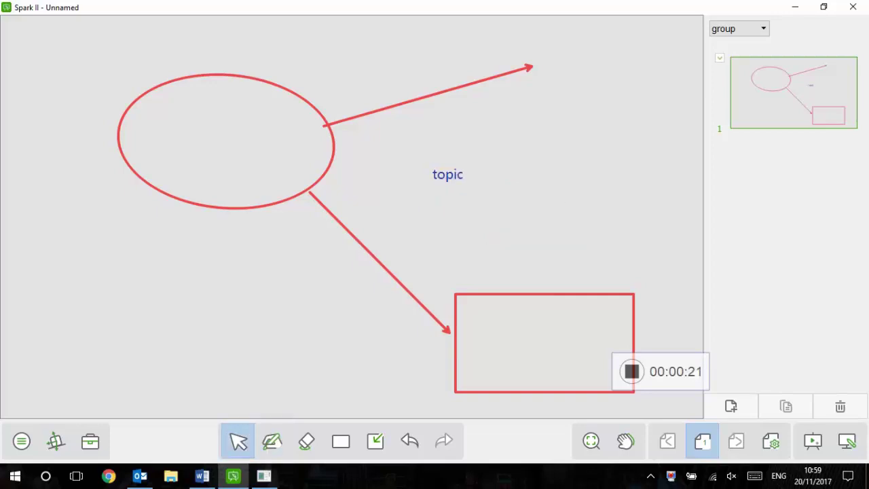
{"action": "left_click", "coordinate": [447, 174]}
{"action": "left_click_drag", "start_coordinate": [473, 176], "coordinate": [567, 207]}
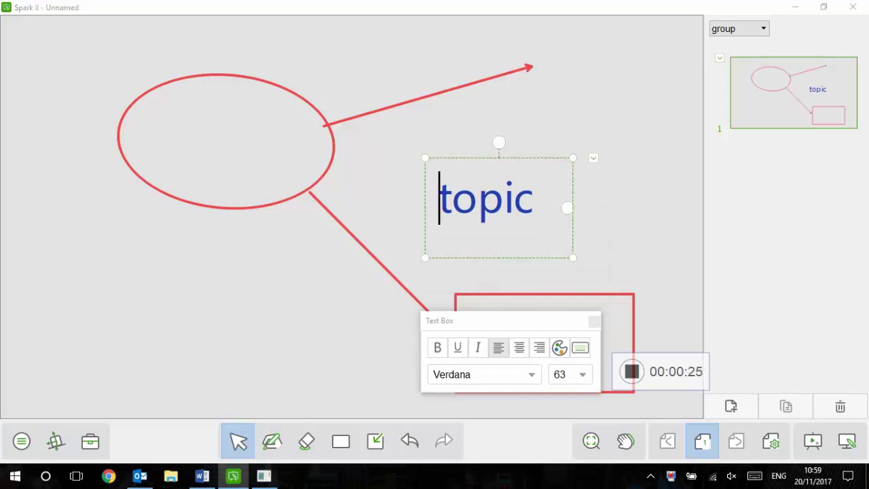
Step: Change the font of "topic" to Algerian and move the text into the ellipse
{"action": "left_click_drag", "start_coordinate": [439, 198], "coordinate": [535, 198]}
{"action": "left_click", "coordinate": [531, 374]}
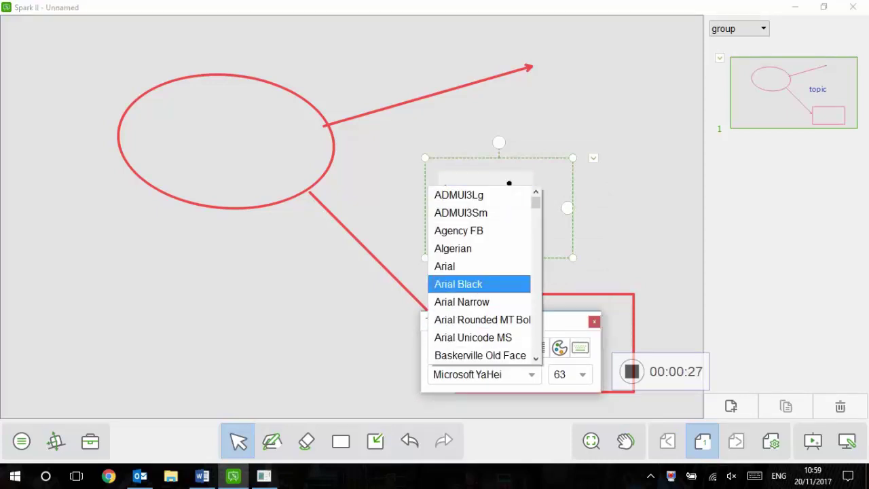
{"action": "left_click", "coordinate": [460, 249]}
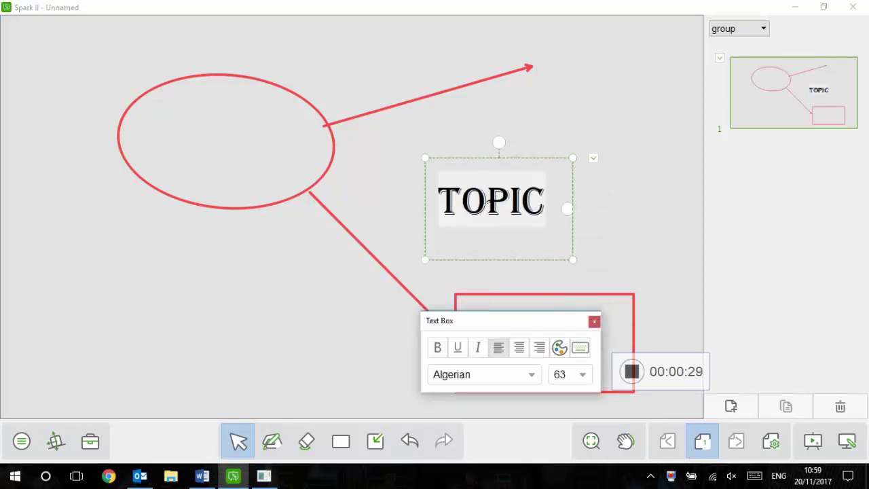
{"action": "left_click_drag", "start_coordinate": [490, 202], "coordinate": [213, 136]}
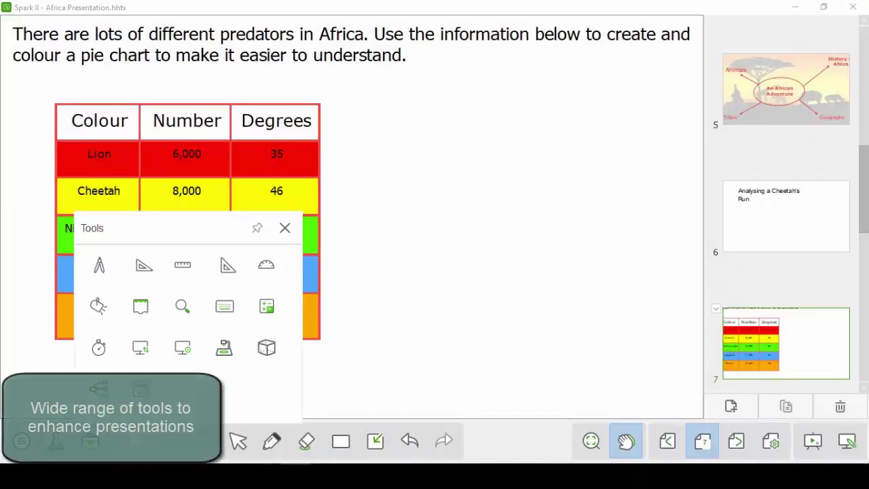
Step: Draw a pie chart circle with five sectors beside the predator table using the compass
{"action": "left_click", "coordinate": [99, 265]}
{"action": "mouse_move", "coordinate": [359, 350]}
{"action": "left_mouse_down"}
{"action": "mouse_move", "coordinate": [366, 292]}
{"action": "mouse_move", "coordinate": [437, 292]}
{"action": "mouse_move", "coordinate": [543, 221]}
{"action": "mouse_move", "coordinate": [564, 223]}
{"action": "mouse_move", "coordinate": [567, 276]}
{"action": "mouse_move", "coordinate": [528, 330]}
{"action": "mouse_move", "coordinate": [493, 342]}
{"action": "mouse_move", "coordinate": [430, 323]}
{"action": "mouse_move", "coordinate": [401, 268]}
{"action": "mouse_move", "coordinate": [417, 202]}
{"action": "mouse_move", "coordinate": [552, 208]}
{"action": "mouse_move", "coordinate": [579, 330]}
{"action": "left_mouse_up"}
{"action": "left_click", "coordinate": [590, 50]}
{"action": "left_click", "coordinate": [238, 441]}
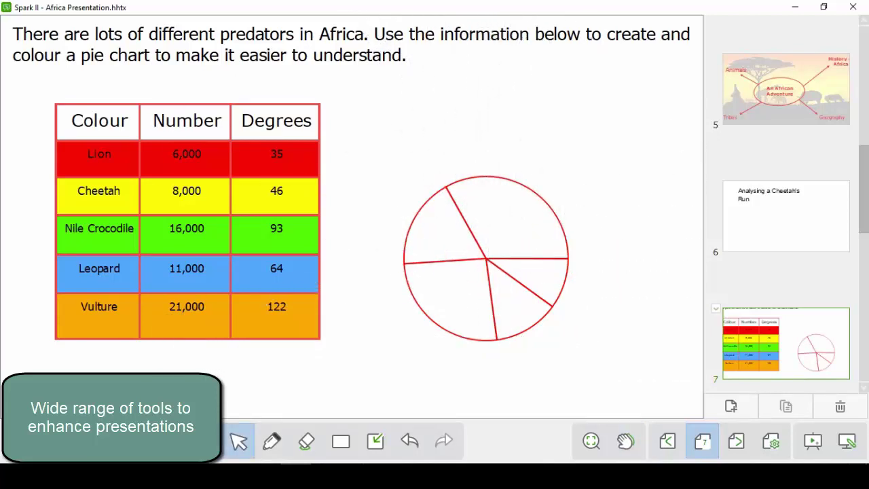
Step: Fill the Lion sector of the pie chart red and the Cheetah sector yellow
{"action": "left_click", "coordinate": [559, 258]}
{"action": "left_click", "coordinate": [588, 254]}
{"action": "mouse_move", "coordinate": [632, 294]}
{"action": "left_click", "coordinate": [734, 298]}
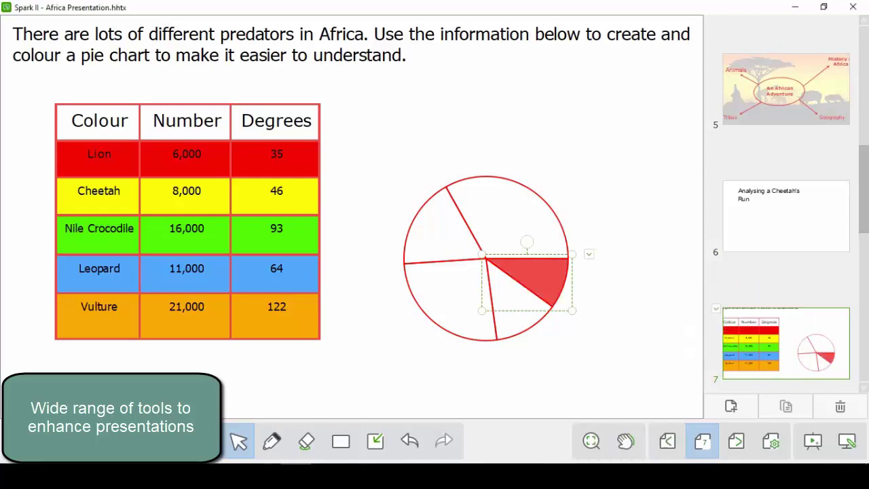
{"action": "left_click", "coordinate": [526, 312]}
{"action": "left_click", "coordinate": [574, 253]}
{"action": "left_click", "coordinate": [763, 297]}
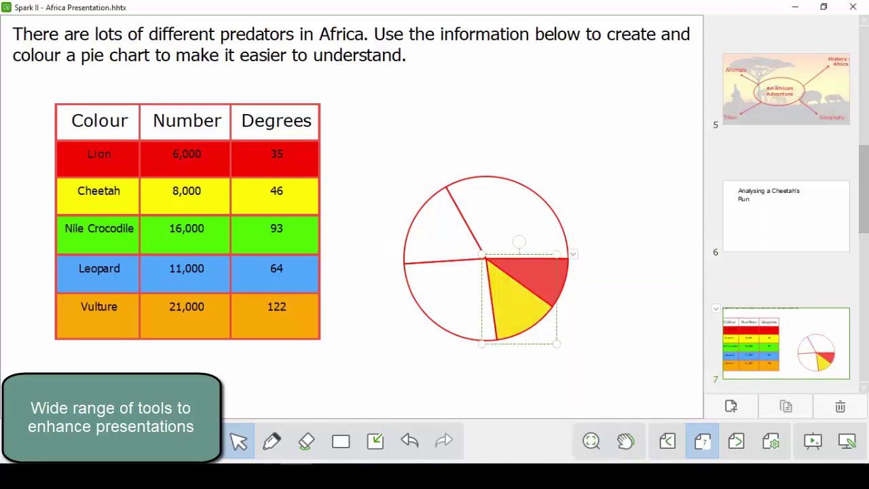
Step: Fill the Nile Crocodile sector of the pie chart green and the Leopard sector blue
{"action": "left_click", "coordinate": [451, 298]}
{"action": "left_click", "coordinate": [517, 253]}
{"action": "mouse_move", "coordinate": [562, 296]}
{"action": "left_click", "coordinate": [728, 295]}
{"action": "left_click", "coordinate": [444, 227]}
{"action": "left_click", "coordinate": [505, 183]}
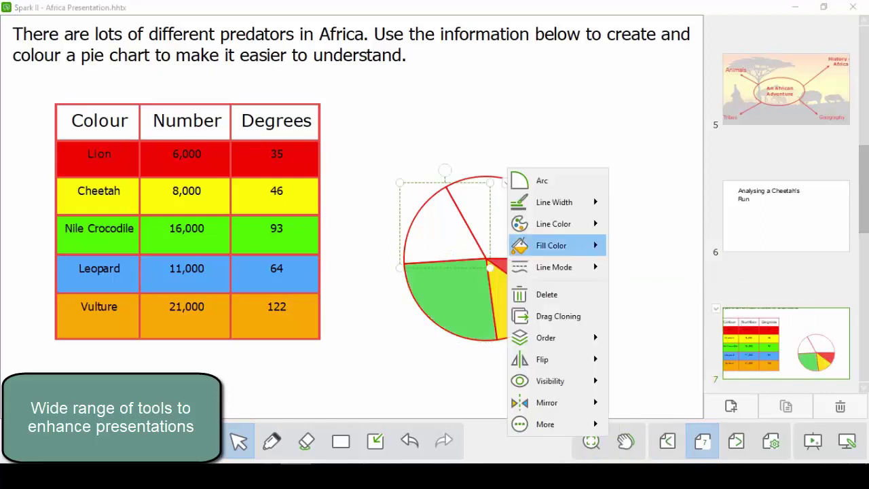
{"action": "mouse_move", "coordinate": [557, 245]}
{"action": "left_click", "coordinate": [636, 267]}
Step: Fill the largest pie sector orange for Vulture and open the options of the red sector
{"action": "left_click", "coordinate": [523, 213]}
{"action": "left_click", "coordinate": [588, 172]}
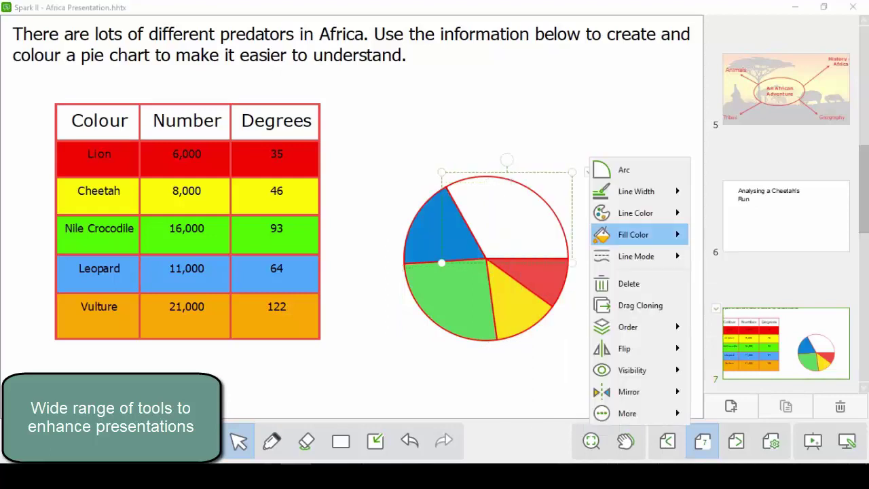
{"action": "mouse_move", "coordinate": [626, 234]}
{"action": "left_click", "coordinate": [762, 235]}
{"action": "left_click", "coordinate": [535, 278]}
{"action": "left_click", "coordinate": [588, 253]}
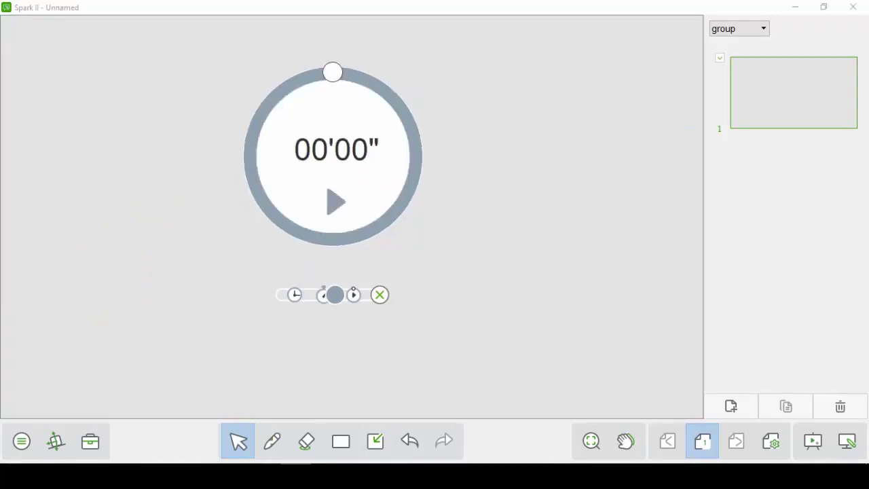
Step: Start a countdown timer of about six minutes and close it
{"action": "left_click_drag", "start_coordinate": [333, 72], "coordinate": [365, 79]}
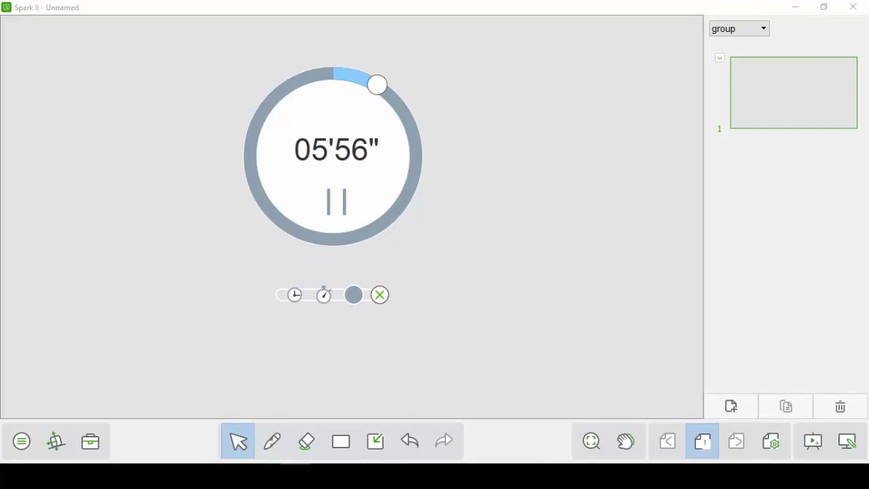
{"action": "left_click", "coordinate": [379, 295]}
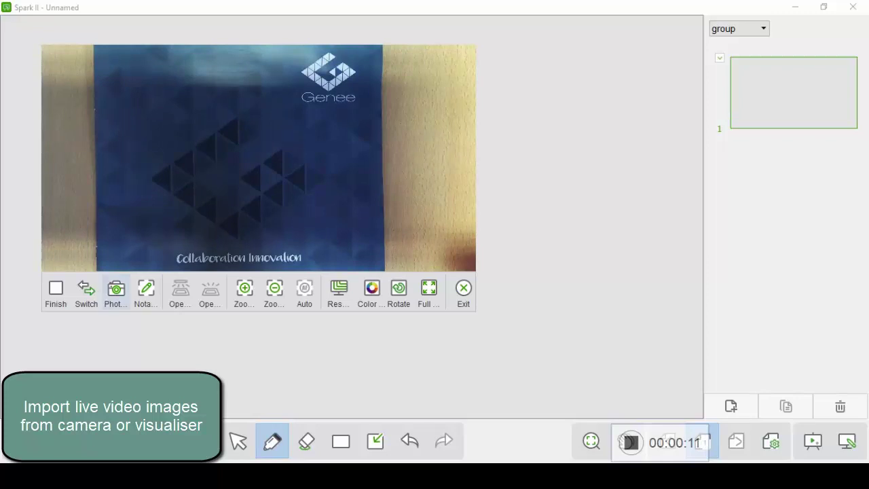
Step: Capture a photo of the live visualiser image
{"action": "left_click", "coordinate": [117, 292]}
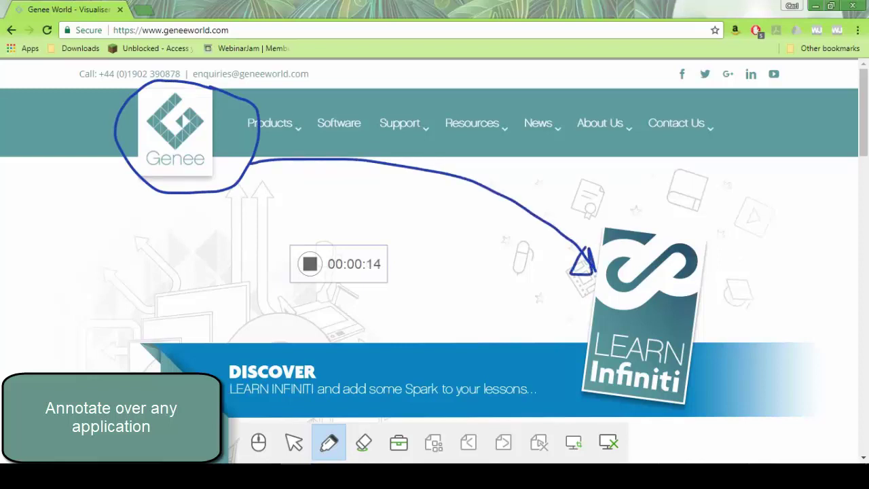
Step: Switch the annotation overlay on the Genee World website from the pen to mouse control
{"action": "left_click", "coordinate": [259, 442]}
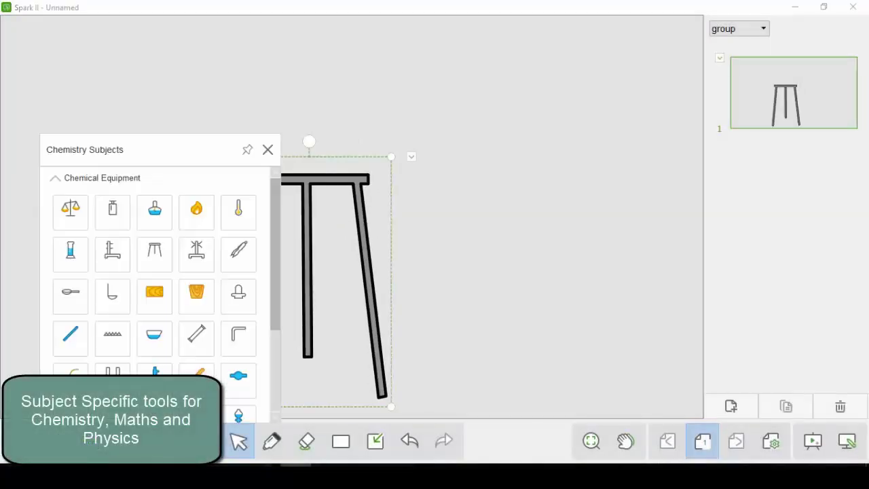
Step: Add a spirit lamp beneath the tripod and place a flame on its wick
{"action": "left_click", "coordinate": [154, 211]}
{"action": "left_click_drag", "start_coordinate": [378, 196], "coordinate": [275, 288]}
{"action": "left_click_drag", "start_coordinate": [326, 242], "coordinate": [307, 351]}
{"action": "left_click_drag", "start_coordinate": [196, 211], "coordinate": [307, 274]}
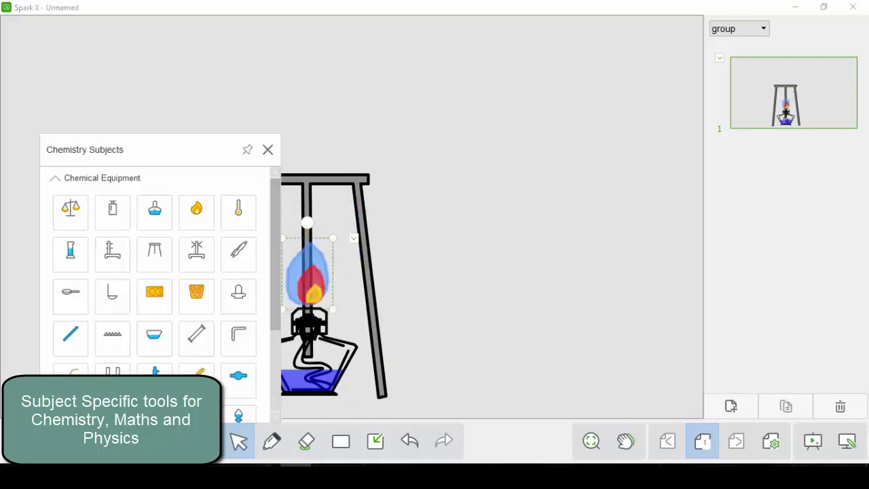
Step: Add the zigzag gauze from the chemical equipment and rest it on top of the tripod
{"action": "left_click", "coordinate": [112, 337]}
{"action": "left_click_drag", "start_coordinate": [326, 224], "coordinate": [250, 239]}
{"action": "left_click_drag", "start_coordinate": [365, 222], "coordinate": [360, 162]}
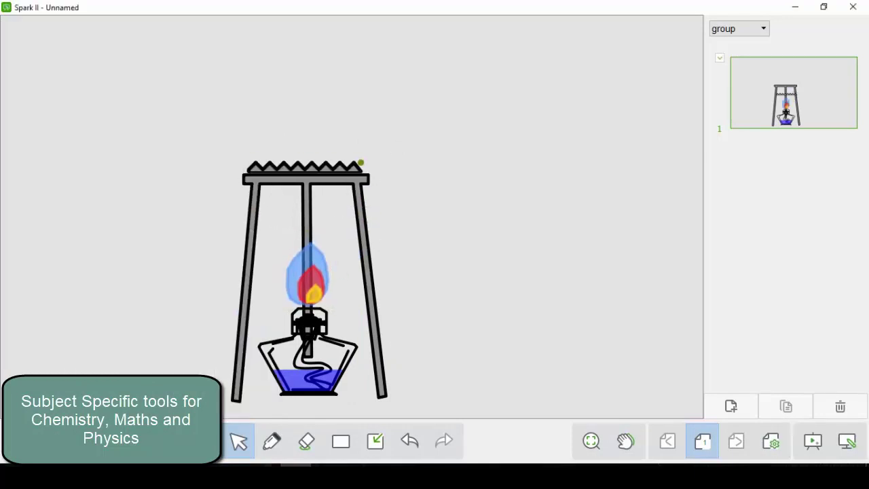
{"action": "left_click", "coordinate": [95, 177]}
{"action": "left_click", "coordinate": [70, 234]}
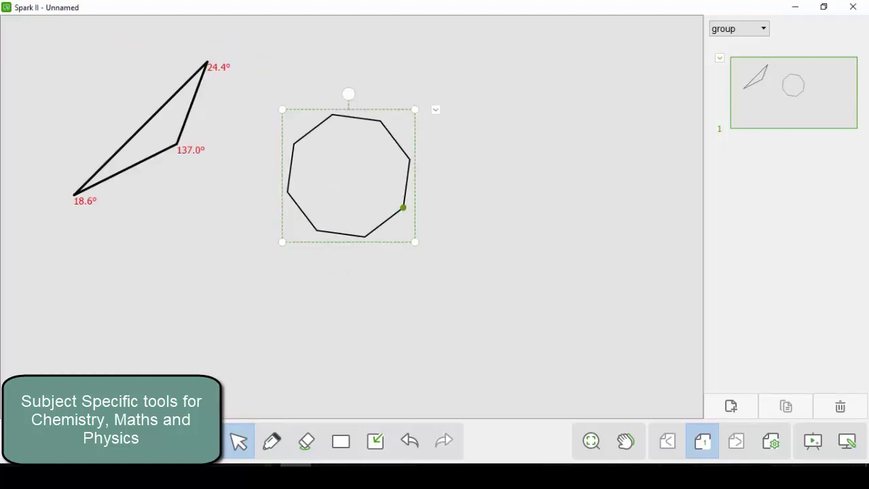
Step: Enlarge the octagon and show its circumcircle
{"action": "left_click_drag", "start_coordinate": [415, 241], "coordinate": [467, 295]}
{"action": "left_click", "coordinate": [487, 109]}
{"action": "left_click", "coordinate": [555, 128]}
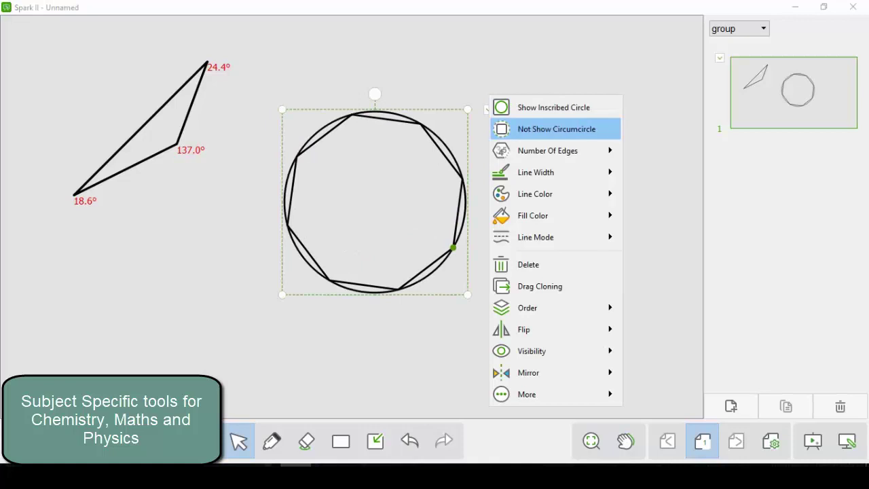
Step: Set the polygon's number of edges to 4 and move the shape below the triangle
{"action": "mouse_move", "coordinate": [547, 151]}
{"action": "left_click", "coordinate": [650, 302]}
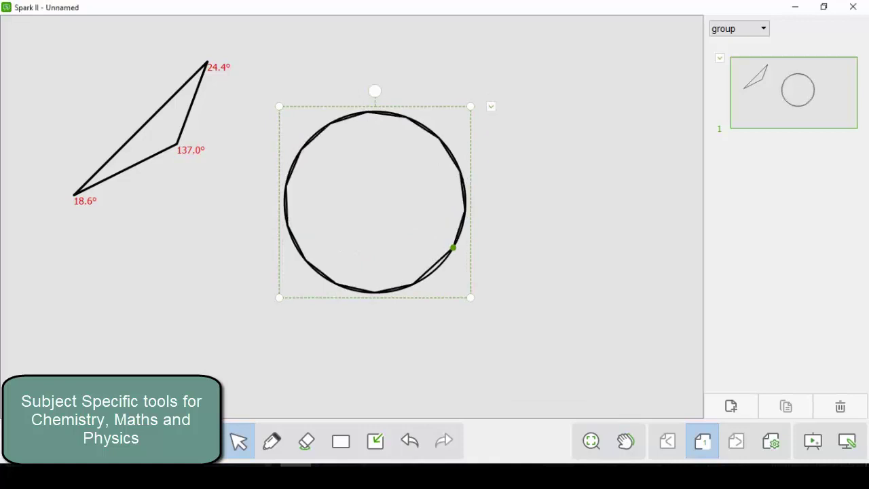
{"action": "left_click", "coordinate": [491, 106]}
{"action": "left_click", "coordinate": [651, 157]}
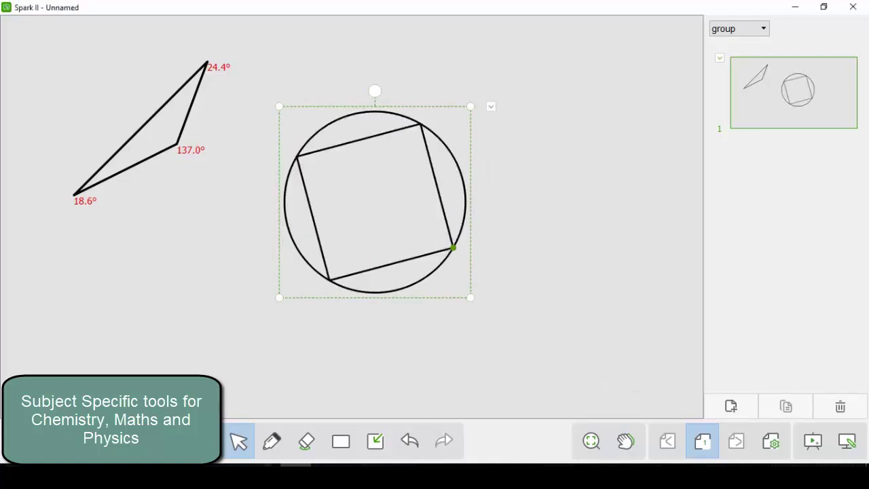
{"action": "left_click_drag", "start_coordinate": [375, 202], "coordinate": [131, 305]}
Step: Add a Y=F(X) function graph from the maths functional graphics and place it in the middle of the page
{"action": "left_click", "coordinate": [160, 441]}
{"action": "scroll", "coordinate": [160, 292], "scroll_direction": "down", "scroll_amount": 1}
{"action": "left_click", "coordinate": [98, 397]}
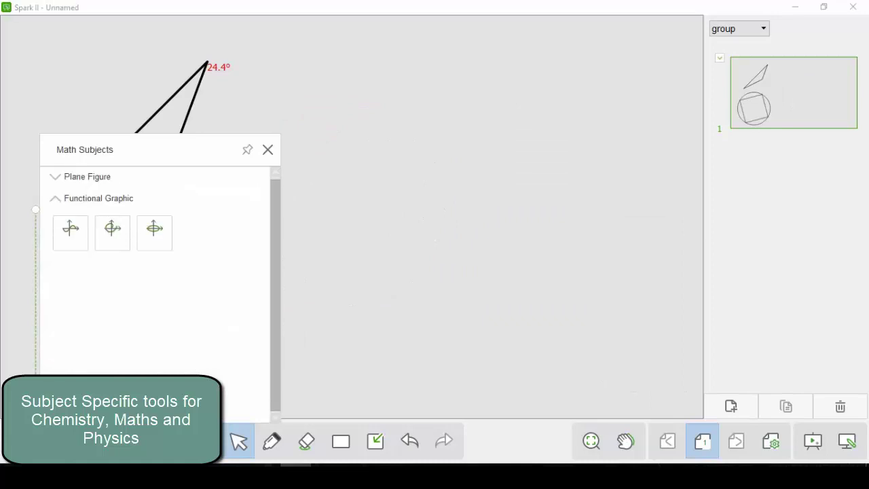
{"action": "left_click", "coordinate": [70, 232]}
{"action": "left_click_drag", "start_coordinate": [351, 216], "coordinate": [369, 185]}
Step: Set the graph's Y=F(X) function to 3x+4 in its properties
{"action": "left_click", "coordinate": [494, 80]}
{"action": "left_click", "coordinate": [545, 75]}
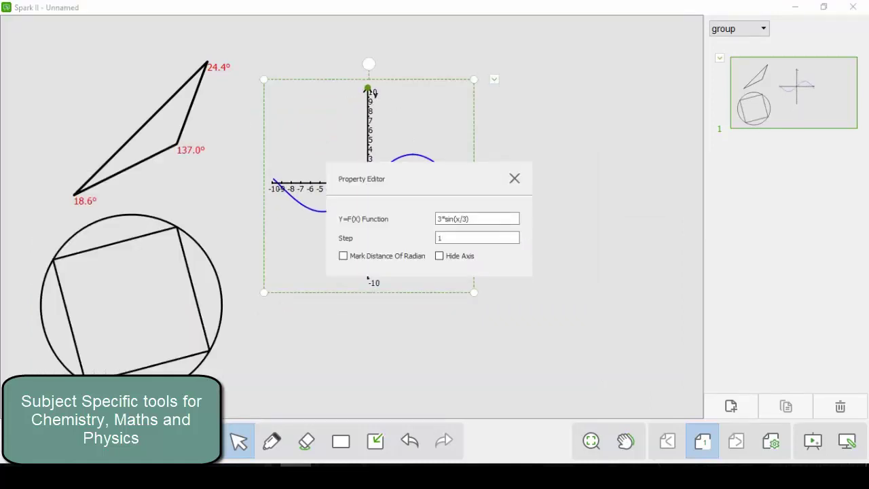
{"action": "triple_click", "coordinate": [476, 219]}
{"action": "type", "text": "3X+4"}
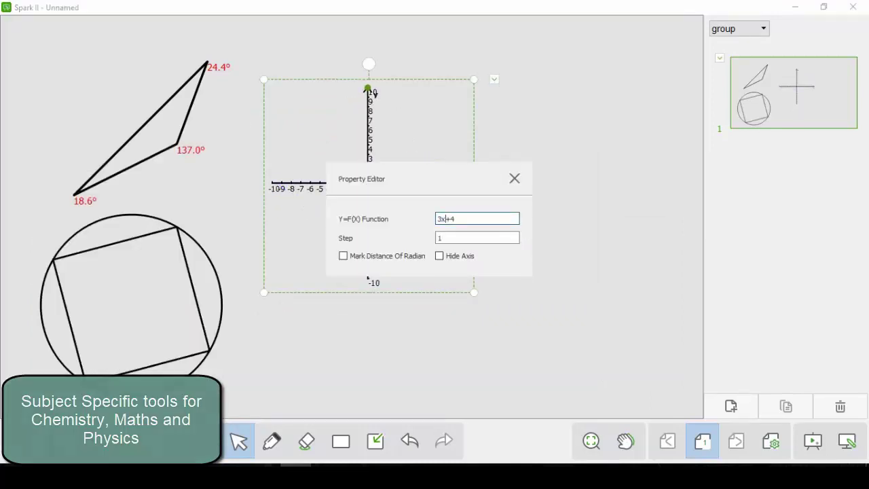
{"action": "key", "text": "Return"}
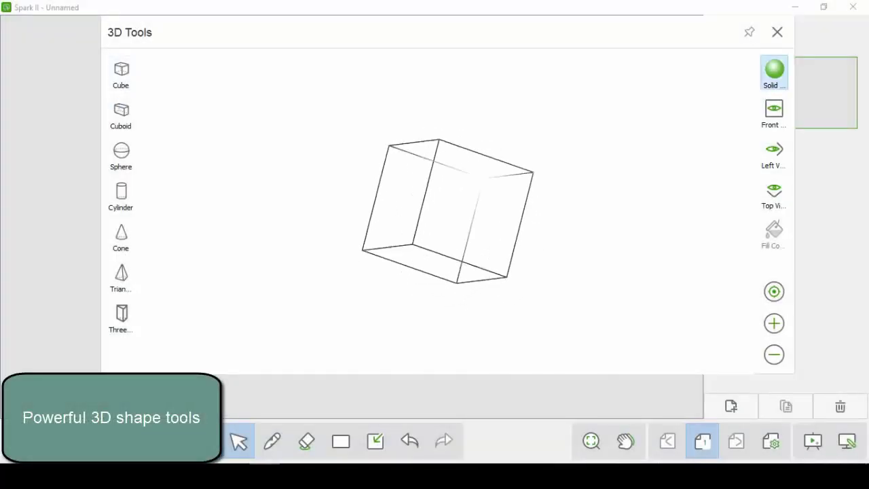
Step: Display the 3D cube as a solid and fill its narrow side face yellow
{"action": "left_click", "coordinate": [773, 72]}
{"action": "left_click", "coordinate": [773, 233]}
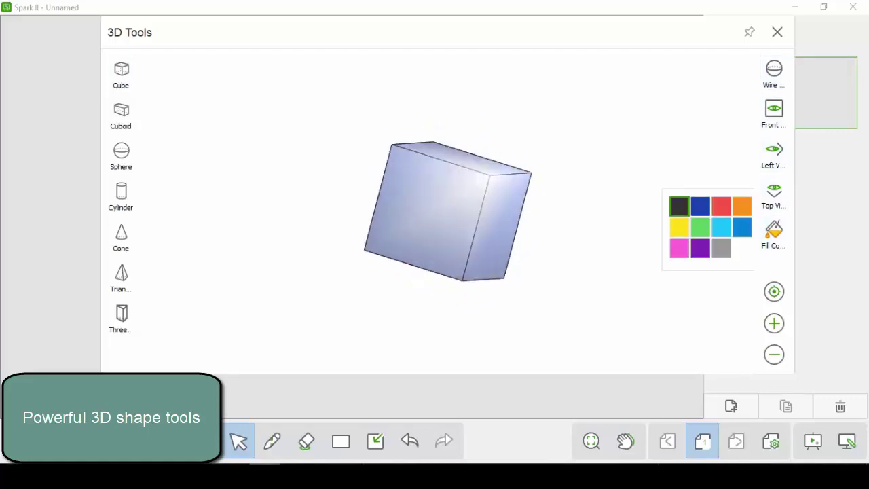
{"action": "left_click", "coordinate": [720, 207]}
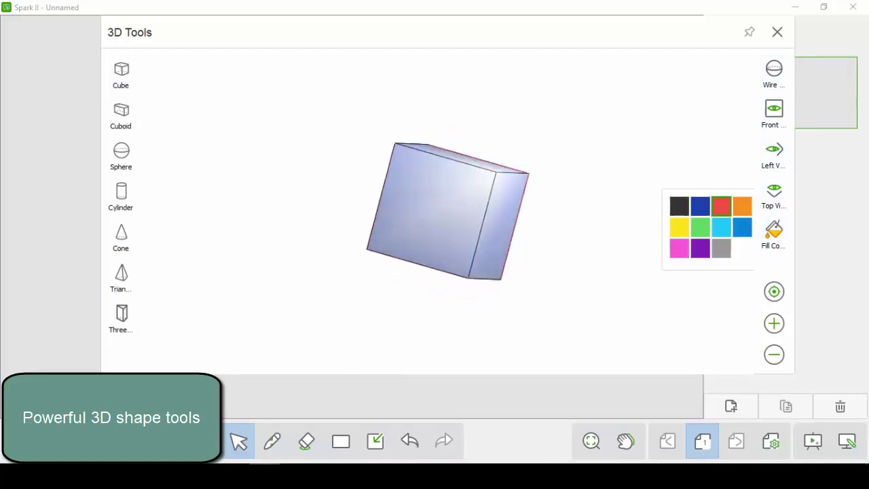
{"action": "left_click", "coordinate": [700, 247]}
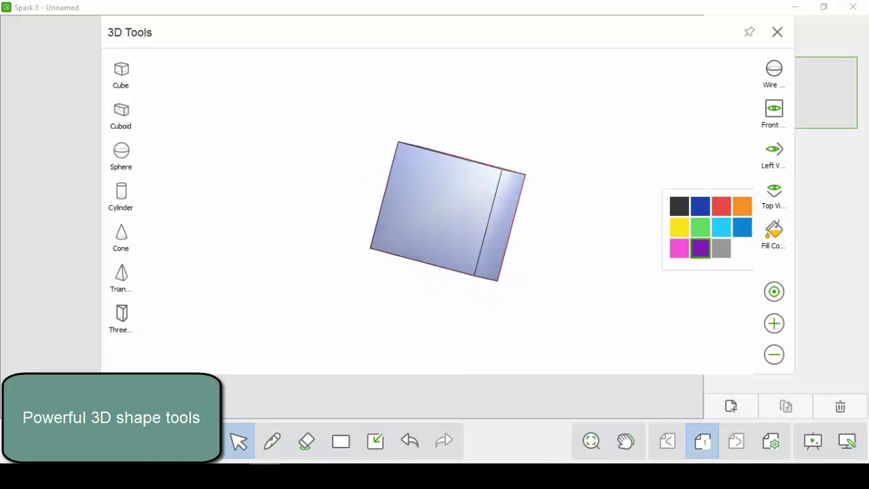
{"action": "left_click", "coordinate": [679, 227]}
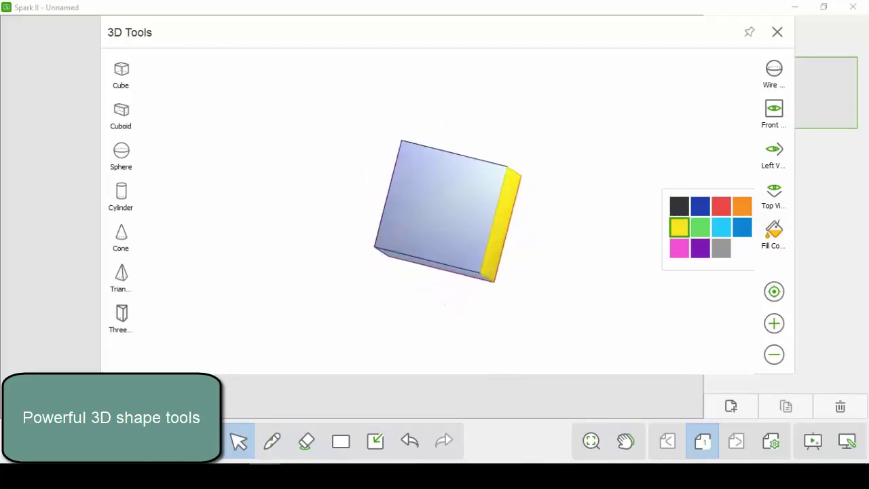